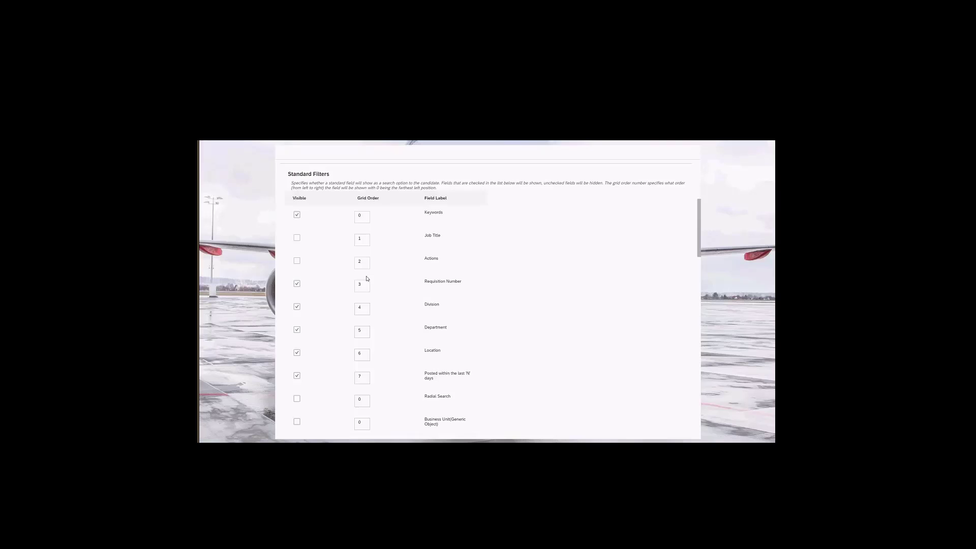
Examine the external site's Standard Filters list, including which fields are visible and their grid order
{"action": "left_click", "coordinate": [297, 238]}
{"action": "scroll", "coordinate": [436, 232], "scroll_direction": "down", "scroll_amount": 2}
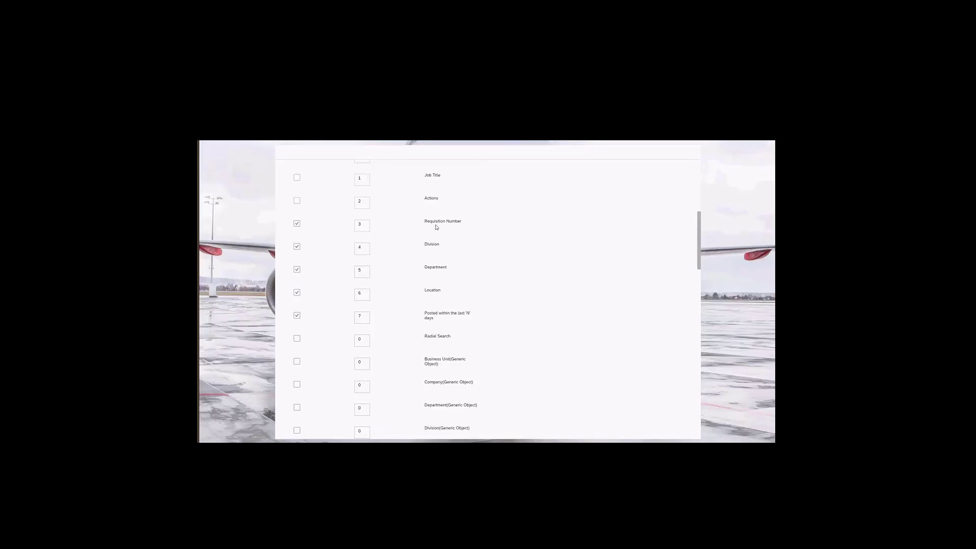
{"action": "scroll", "coordinate": [436, 227], "scroll_direction": "down", "scroll_amount": 4}
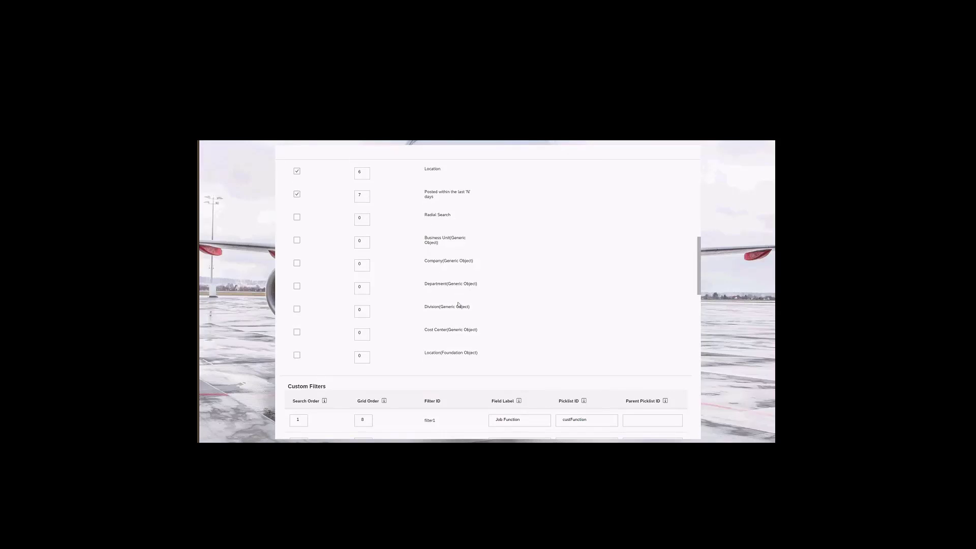
{"action": "scroll", "coordinate": [458, 304], "scroll_direction": "up", "scroll_amount": 6}
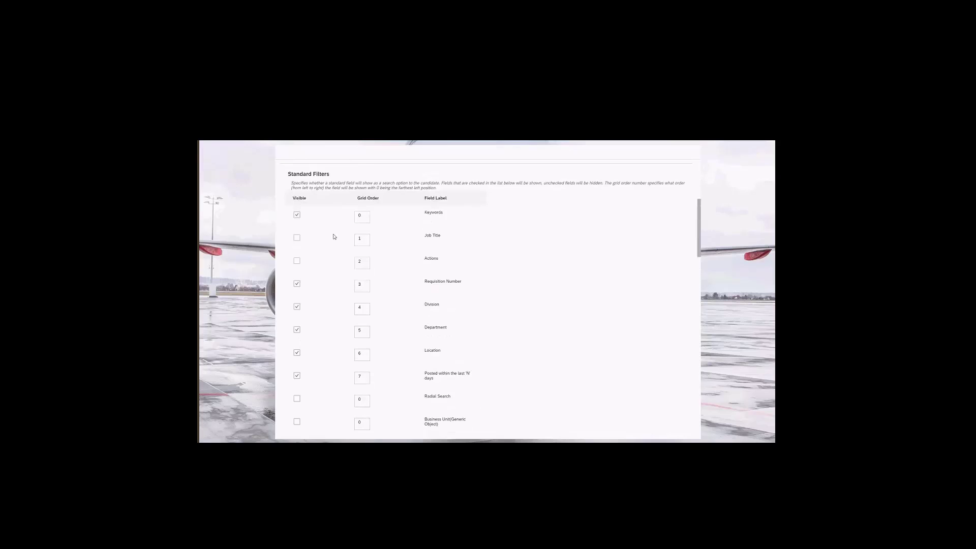
{"action": "left_click_drag", "start_coordinate": [329, 173], "coordinate": [288, 174]}
{"action": "scroll", "coordinate": [436, 213], "scroll_direction": "down", "scroll_amount": 1}
{"action": "scroll", "coordinate": [436, 214], "scroll_direction": "down", "scroll_amount": 6}
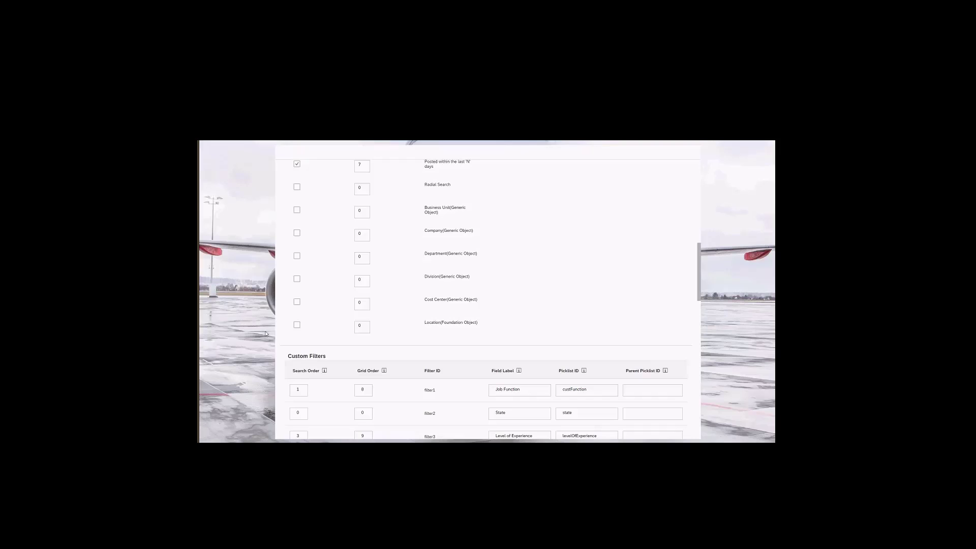
Set the search order of the State custom filter (filter2) to 0
{"action": "scroll", "coordinate": [344, 318], "scroll_direction": "down", "scroll_amount": 4}
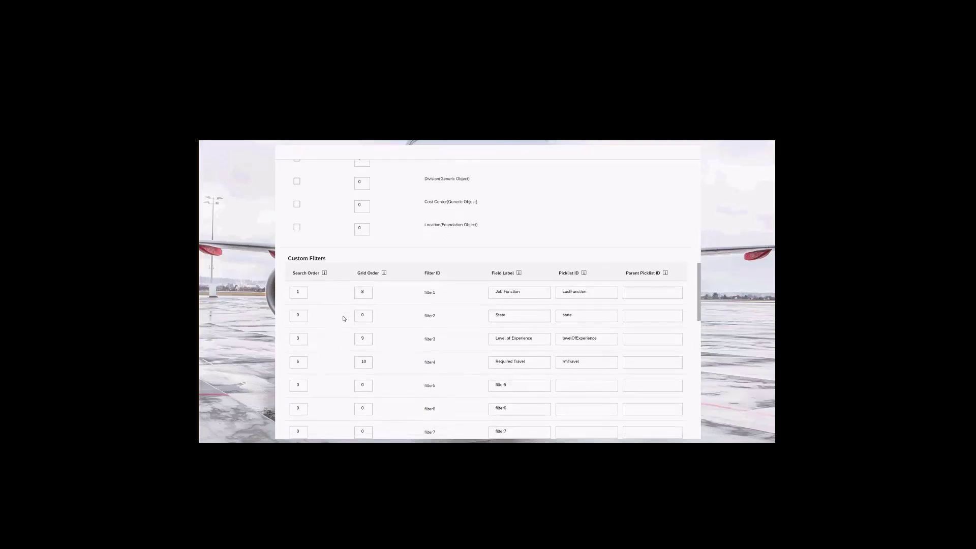
{"action": "scroll", "coordinate": [348, 320], "scroll_direction": "down", "scroll_amount": 1}
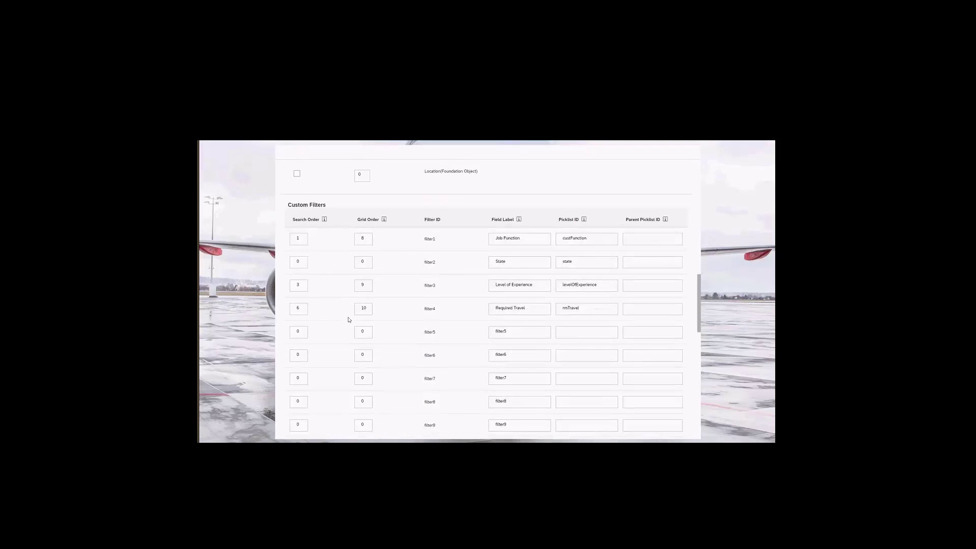
{"action": "scroll", "coordinate": [358, 317], "scroll_direction": "down", "scroll_amount": 1}
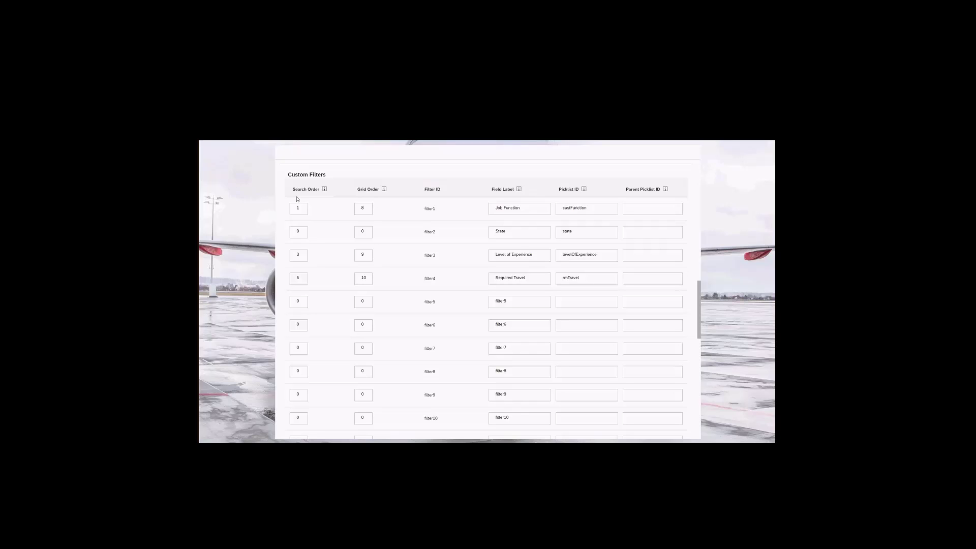
{"action": "double_click", "coordinate": [298, 232]}
{"action": "type", "text": "0"}
{"action": "left_click", "coordinate": [320, 229]}
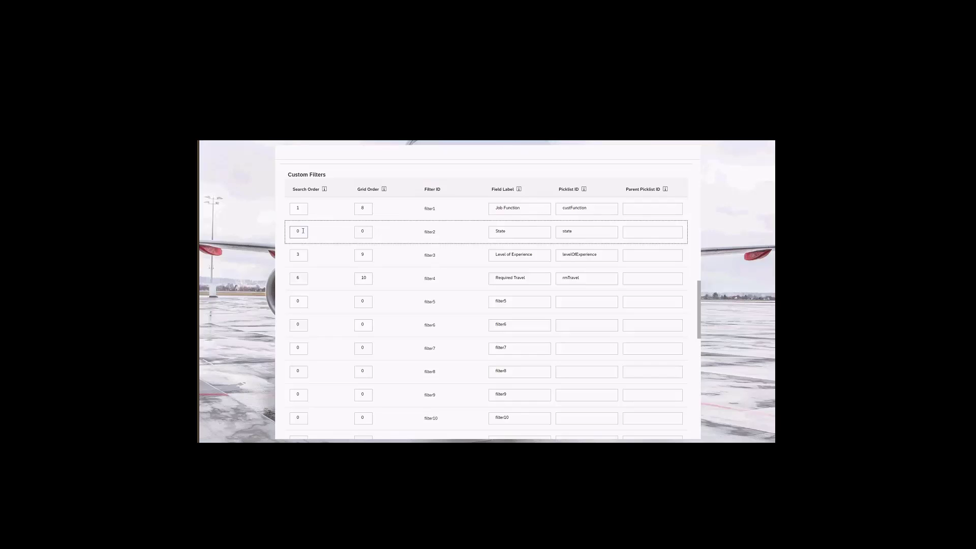
Examine the custom filters' field labels and filter IDs alongside the Location (Foundation Object) standard filter
{"action": "double_click", "coordinate": [500, 231]}
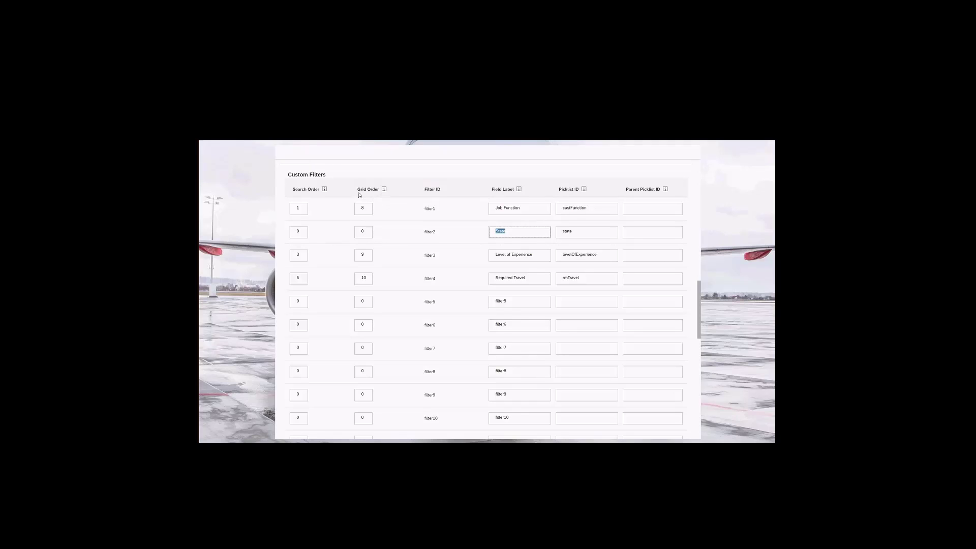
{"action": "left_click_drag", "start_coordinate": [425, 190], "coordinate": [442, 189]}
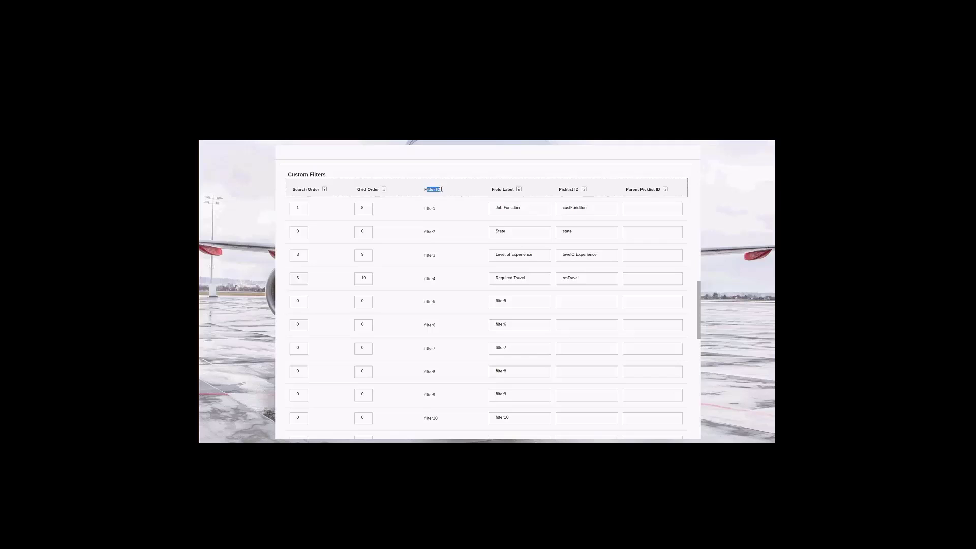
{"action": "double_click", "coordinate": [430, 209]}
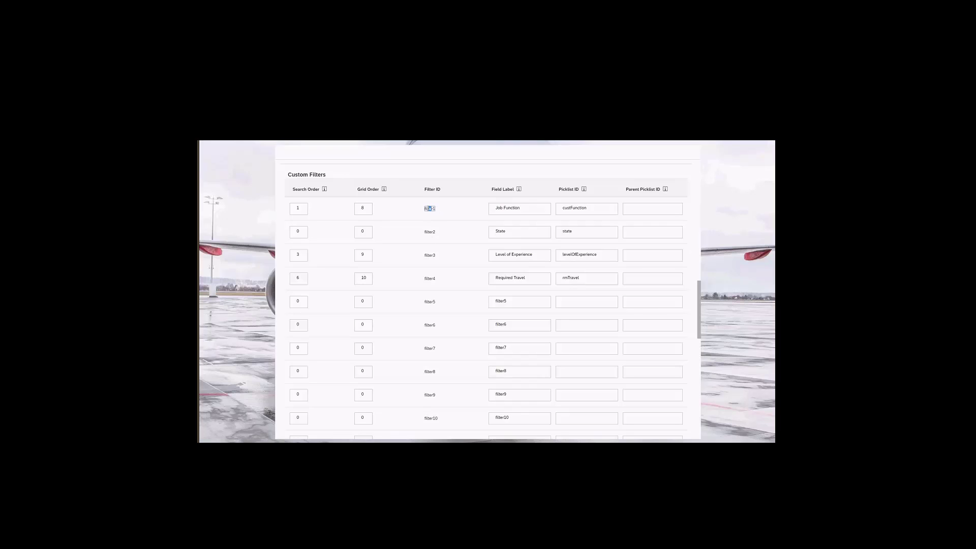
{"action": "double_click", "coordinate": [430, 208]}
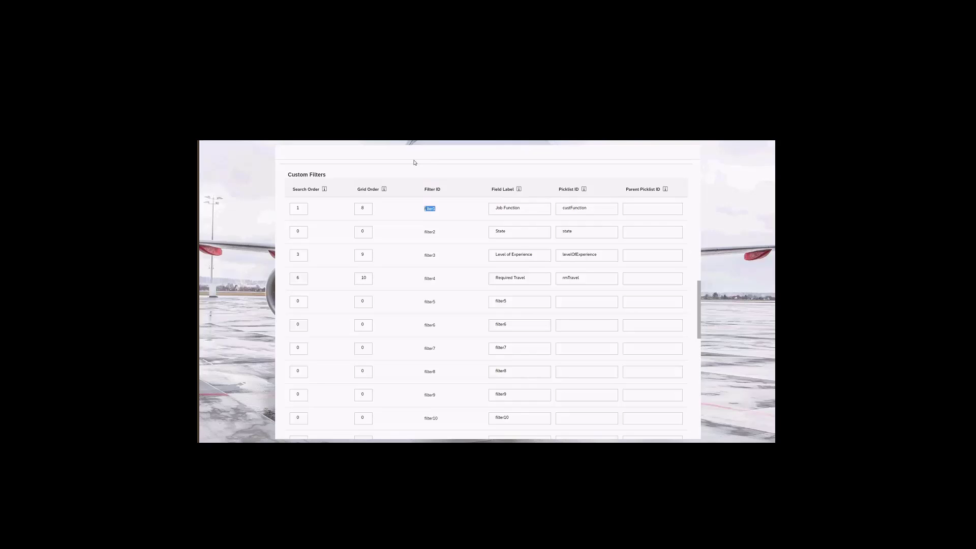
{"action": "scroll", "coordinate": [449, 288], "scroll_direction": "up", "scroll_amount": 2}
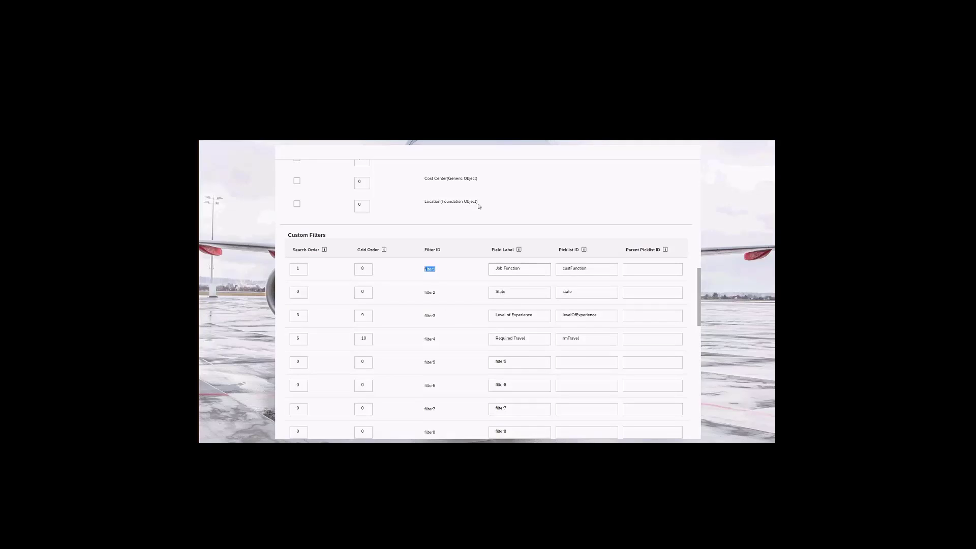
{"action": "left_click_drag", "start_coordinate": [482, 206], "coordinate": [424, 203]}
{"action": "left_click", "coordinate": [521, 205]}
{"action": "scroll", "coordinate": [490, 267], "scroll_direction": "down", "scroll_amount": 2}
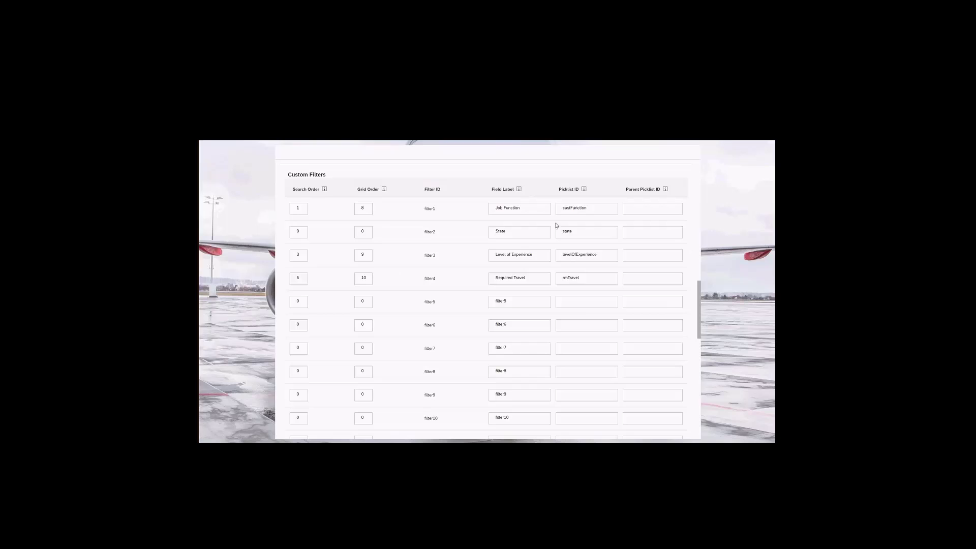
Examine the remaining custom filters down to mfield15, comparing filter15 with mfield1 and checking the parent picklist of Job Location (region)
{"action": "left_click", "coordinate": [637, 211]}
{"action": "scroll", "coordinate": [588, 294], "scroll_direction": "down", "scroll_amount": 3}
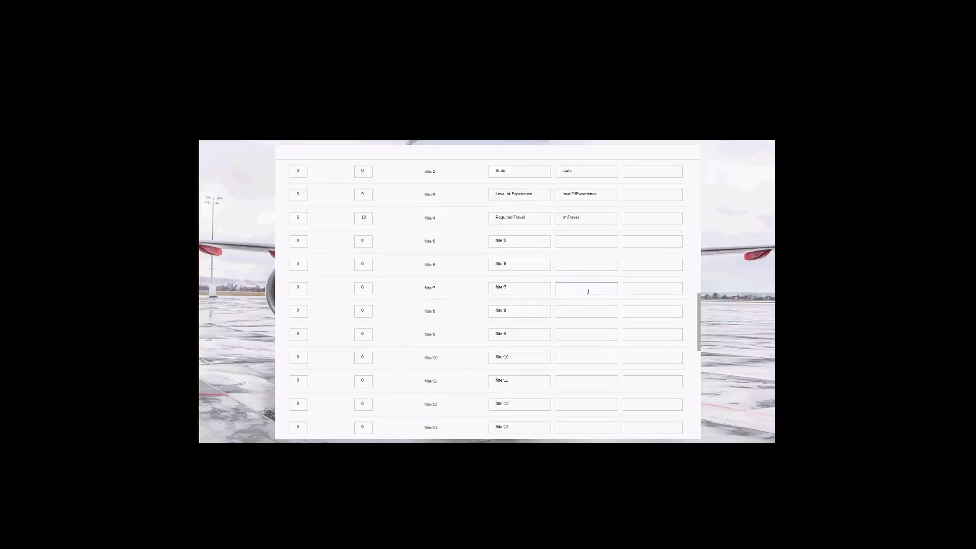
{"action": "scroll", "coordinate": [541, 267], "scroll_direction": "down", "scroll_amount": 3}
{"action": "scroll", "coordinate": [541, 267], "scroll_direction": "down", "scroll_amount": 3}
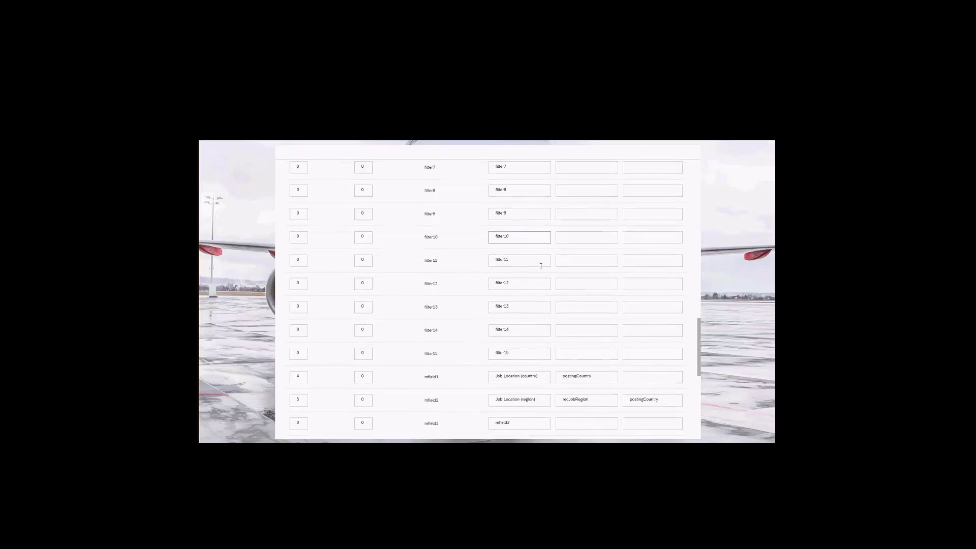
{"action": "scroll", "coordinate": [546, 270], "scroll_direction": "down", "scroll_amount": 1}
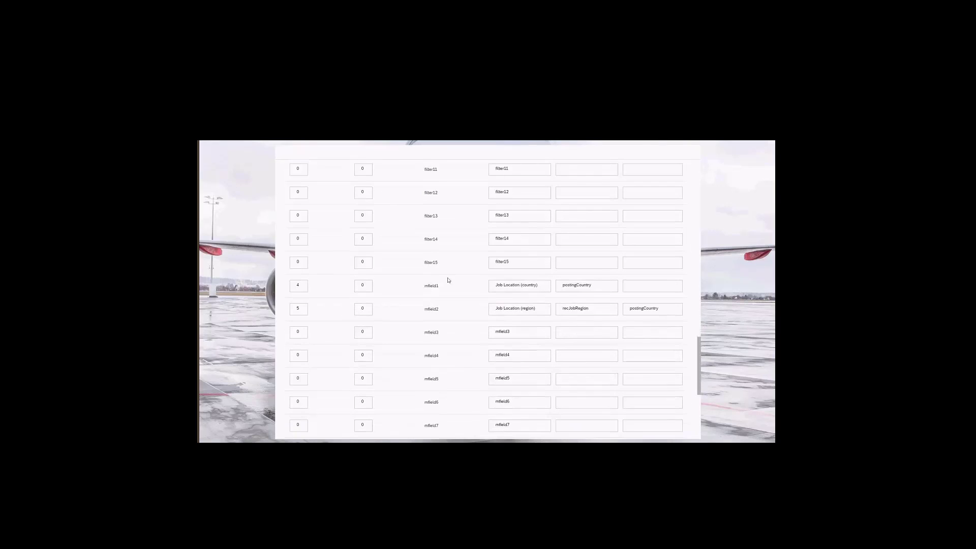
{"action": "left_click_drag", "start_coordinate": [427, 294], "coordinate": [453, 263]}
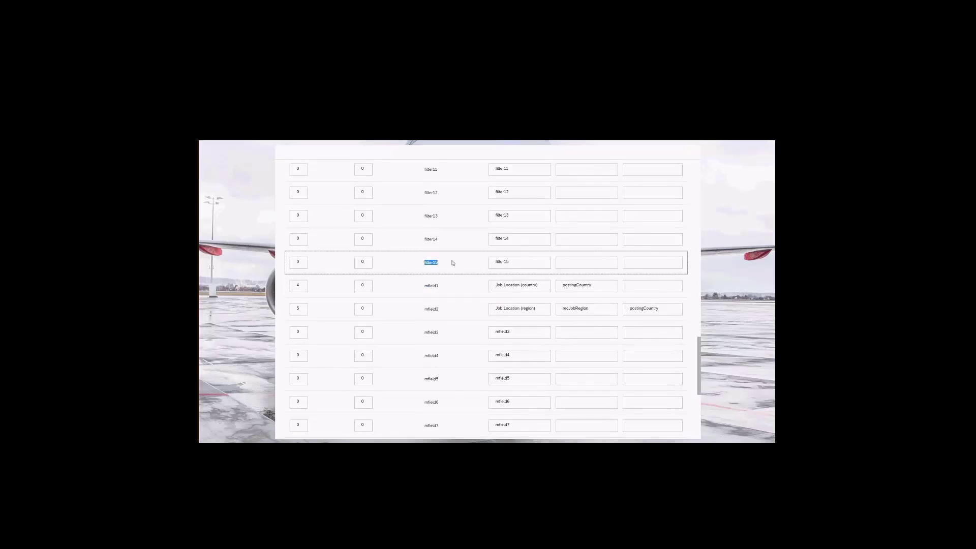
{"action": "double_click", "coordinate": [425, 289]}
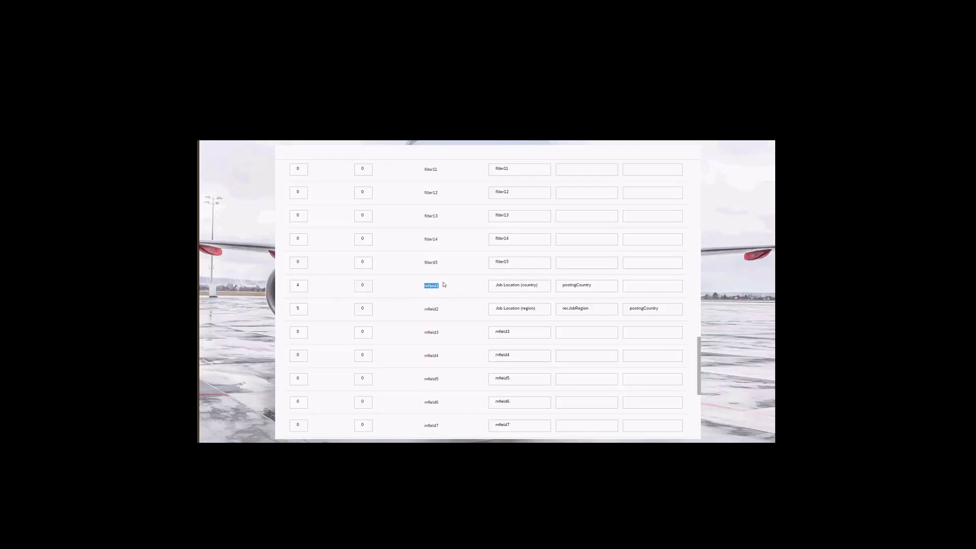
{"action": "double_click", "coordinate": [433, 261]}
{"action": "double_click", "coordinate": [433, 287]}
{"action": "double_click", "coordinate": [645, 313]}
{"action": "scroll", "coordinate": [508, 351], "scroll_direction": "down", "scroll_amount": 4}
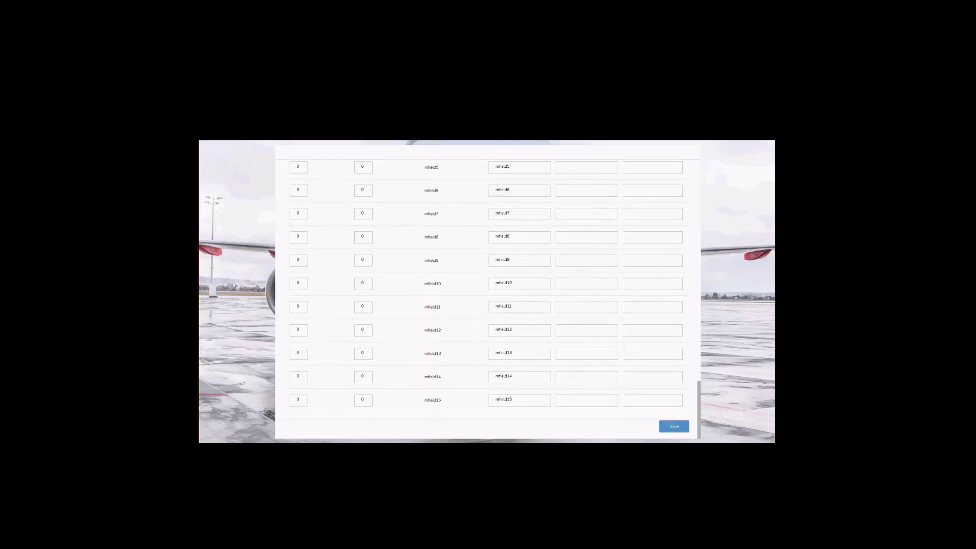
{"action": "left_click", "coordinate": [664, 430]}
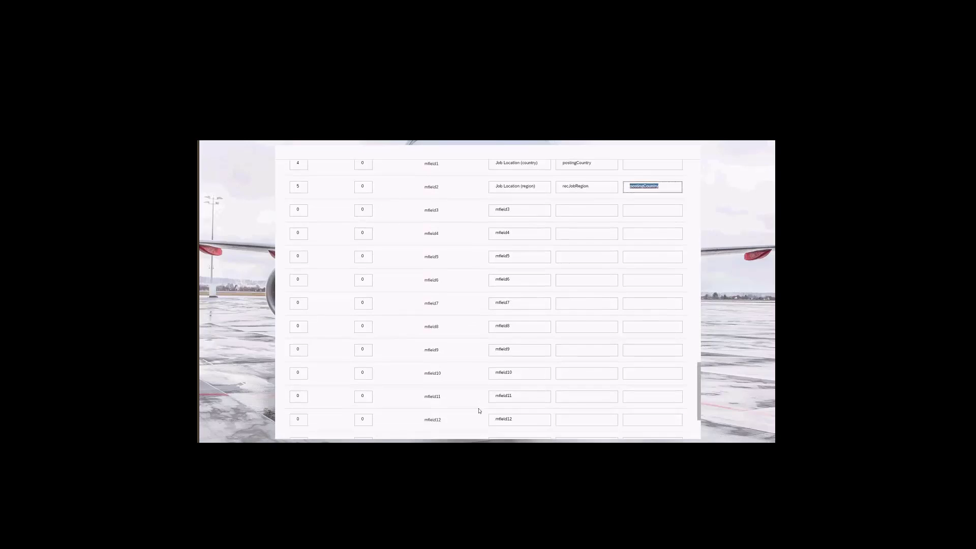
Switch to the Internal Site search settings and read the option for copying the external site settings
{"action": "scroll", "coordinate": [486, 378], "scroll_direction": "up", "scroll_amount": 15}
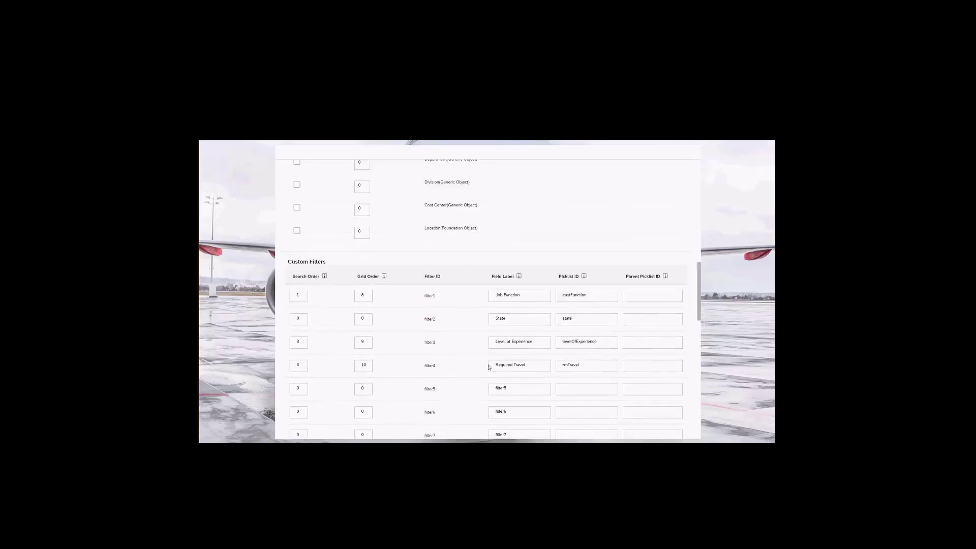
{"action": "scroll", "coordinate": [488, 366], "scroll_direction": "up", "scroll_amount": 5}
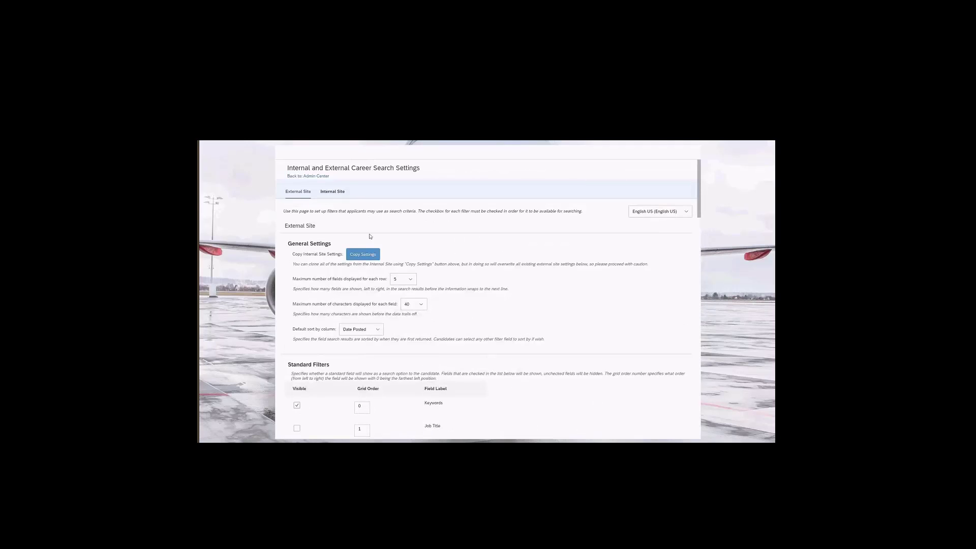
{"action": "left_click", "coordinate": [332, 192]}
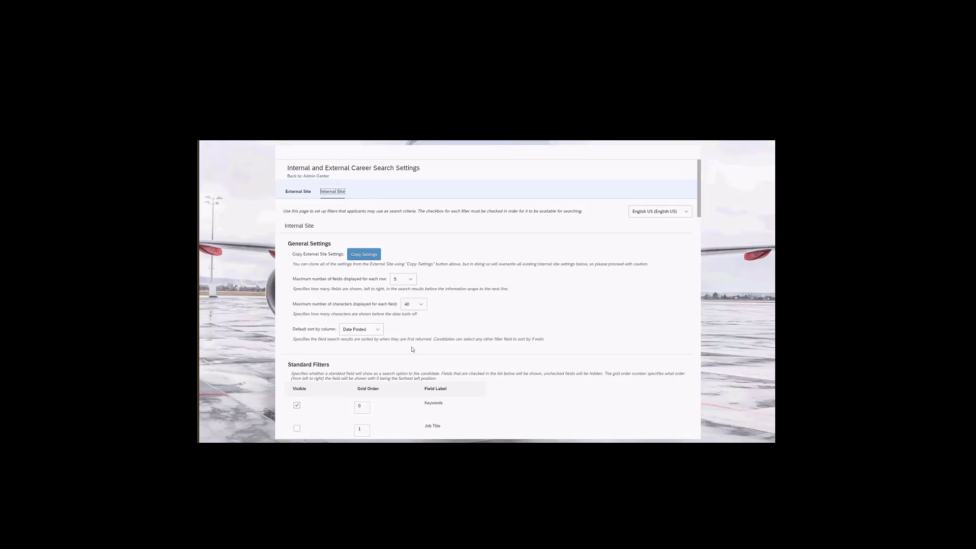
{"action": "double_click", "coordinate": [303, 254]}
{"action": "left_click", "coordinate": [293, 254]}
Review the internal site's standard and custom filters with their search order and grid order
{"action": "scroll", "coordinate": [382, 234], "scroll_direction": "down", "scroll_amount": 10}
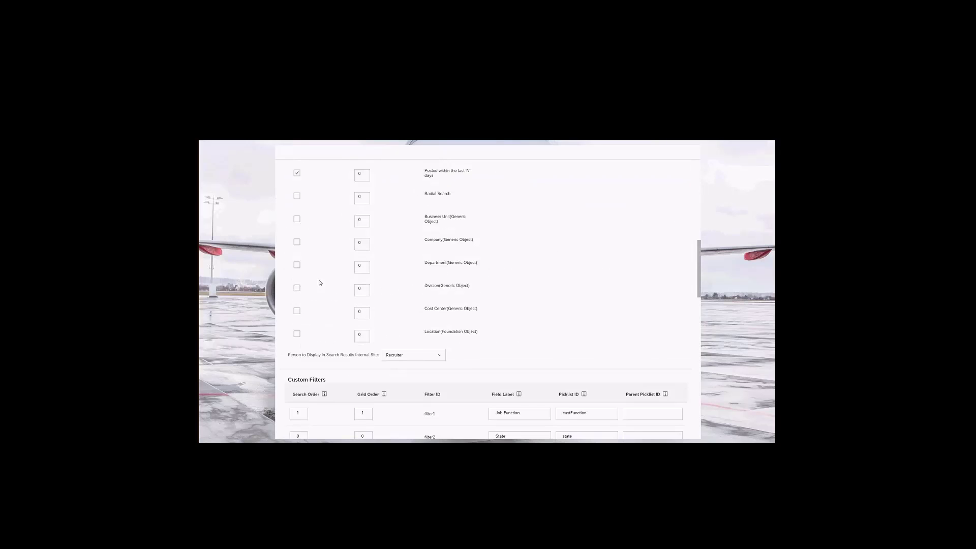
{"action": "scroll", "coordinate": [493, 224], "scroll_direction": "down", "scroll_amount": 5}
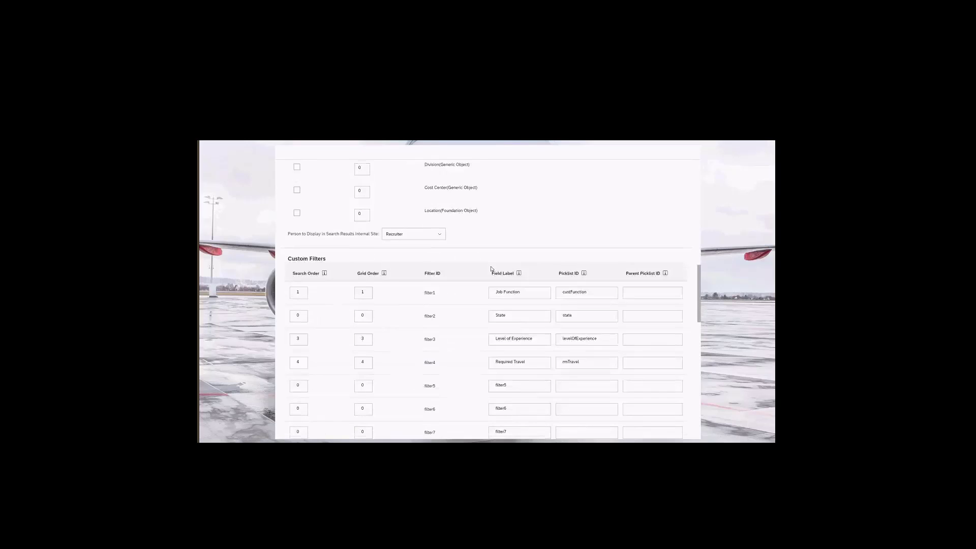
{"action": "scroll", "coordinate": [491, 269], "scroll_direction": "down", "scroll_amount": 15}
{"action": "scroll", "coordinate": [466, 332], "scroll_direction": "up", "scroll_amount": 12}
{"action": "scroll", "coordinate": [570, 355], "scroll_direction": "up", "scroll_amount": 5}
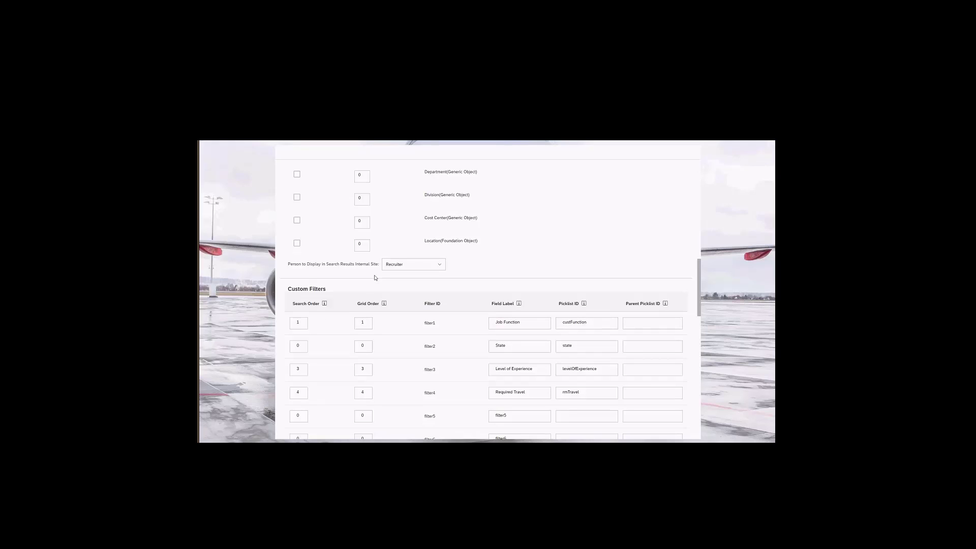
Inspect the roles available for the person displayed in internal site search results, leaving the selection as it is
{"action": "left_click", "coordinate": [358, 262]}
{"action": "left_click", "coordinate": [382, 264]}
{"action": "left_click", "coordinate": [440, 265]}
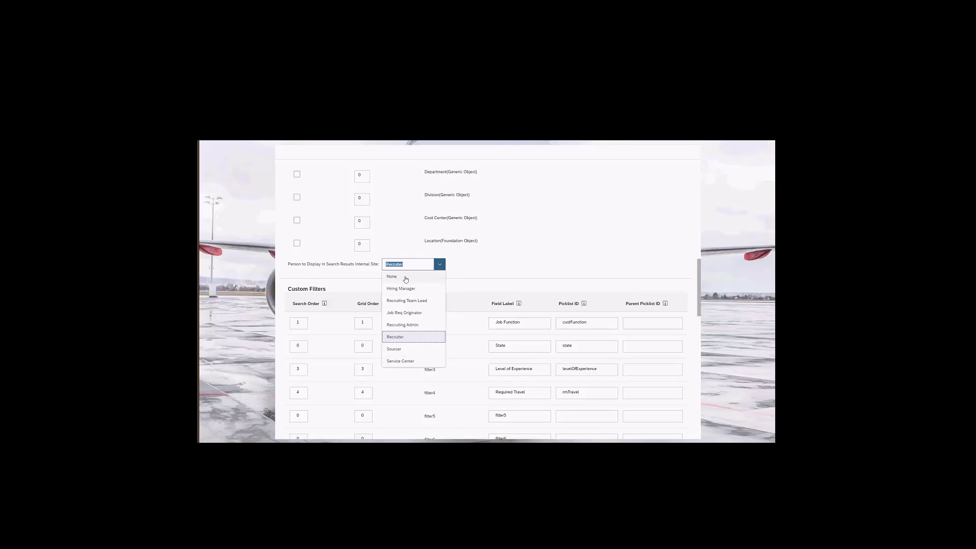
{"action": "left_click", "coordinate": [364, 279]}
Check the internal site's remaining custom filters through mfield15 and go to the Careers page
{"action": "scroll", "coordinate": [593, 283], "scroll_direction": "down", "scroll_amount": 5}
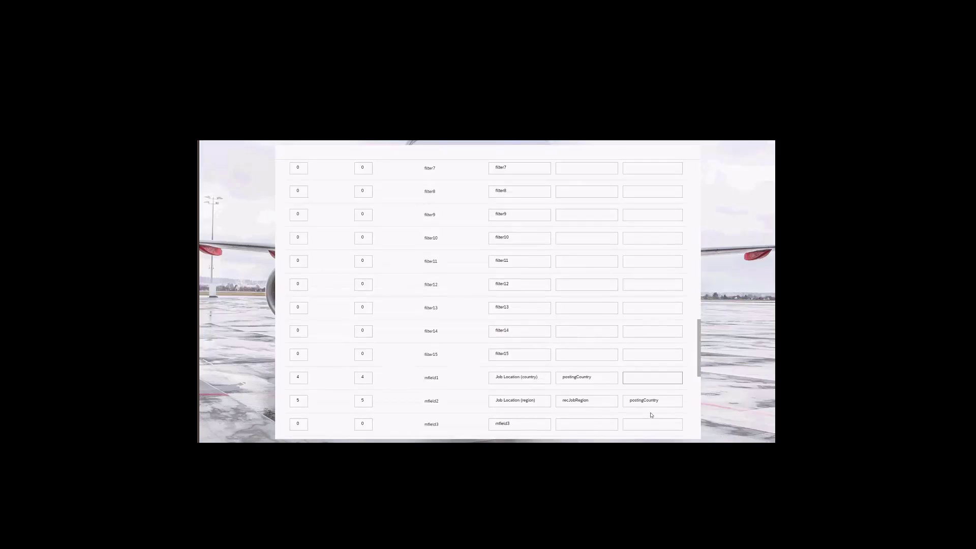
{"action": "scroll", "coordinate": [651, 415], "scroll_direction": "down", "scroll_amount": 5}
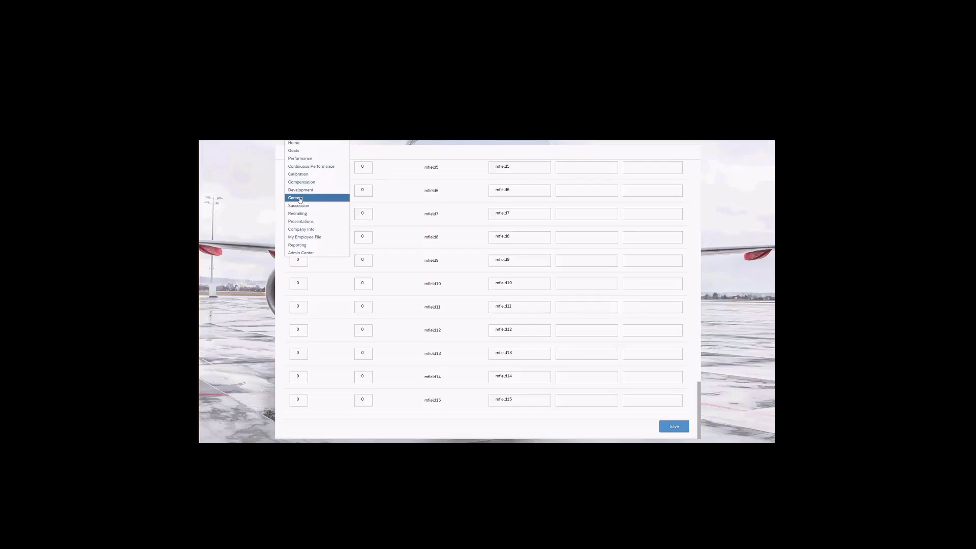
{"action": "left_click", "coordinate": [300, 198]}
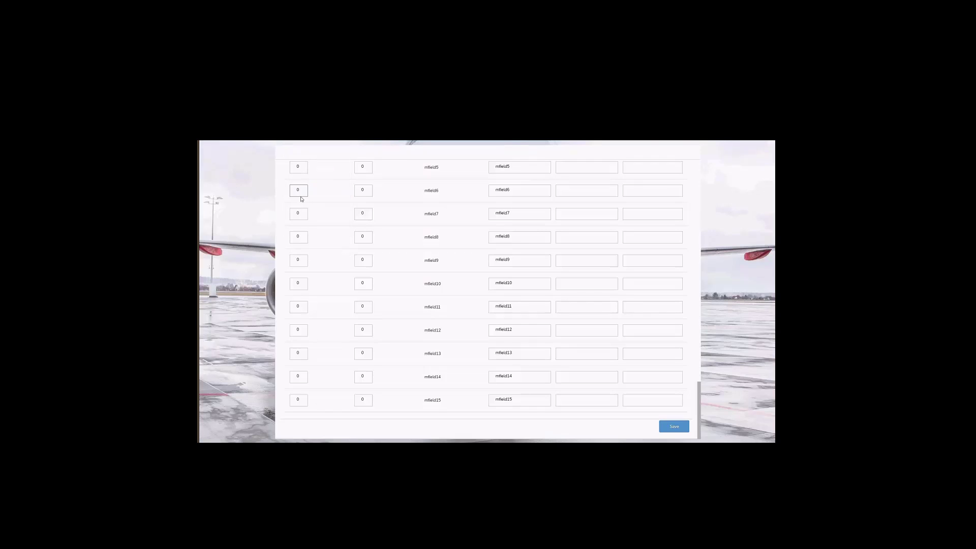